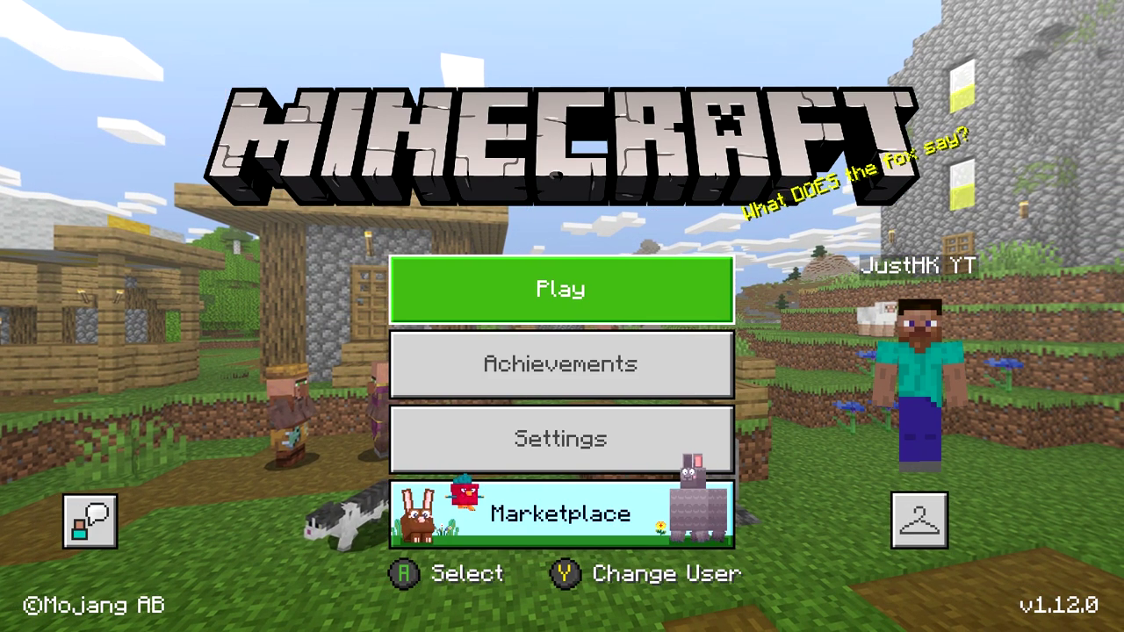
key(super)
key(shift+Tab)
key(shift+Tab)
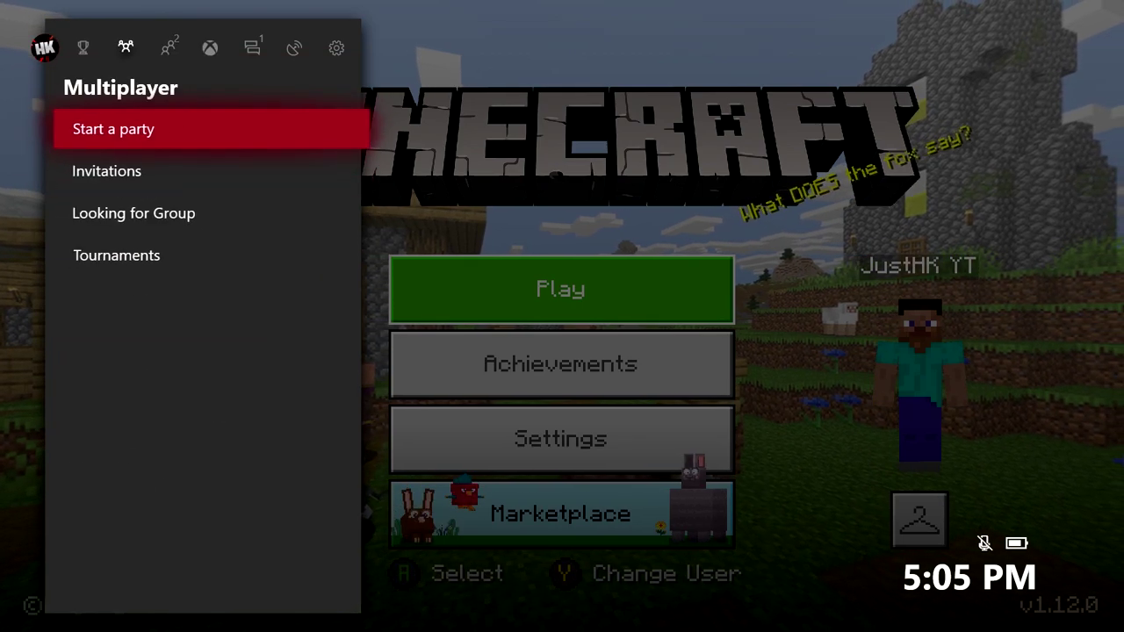
key(Tab)
key(Escape)
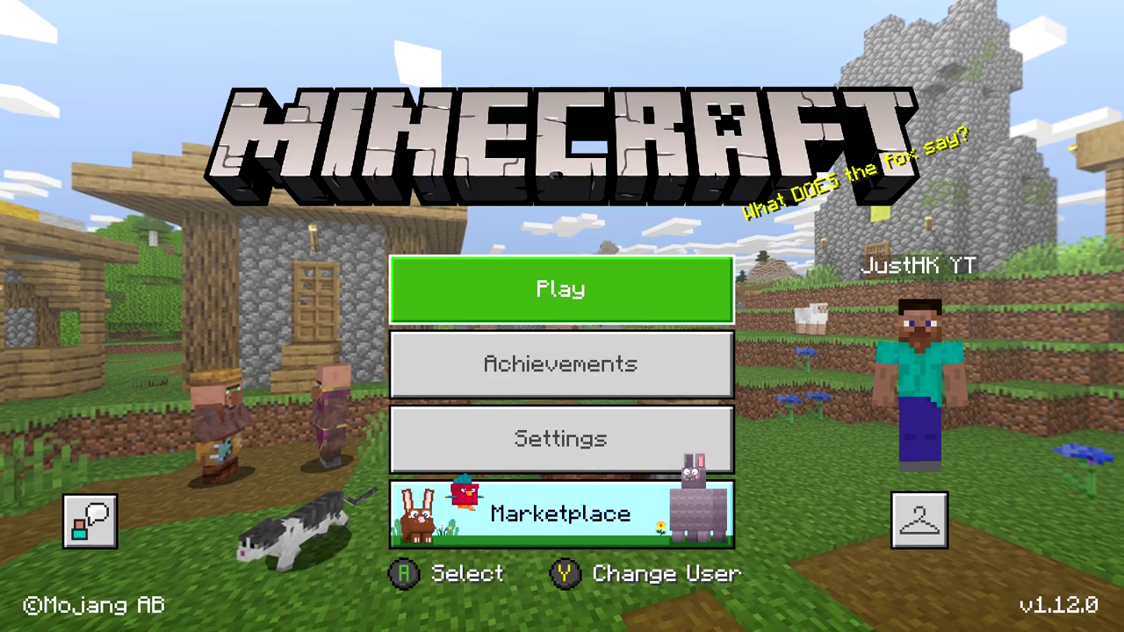
key(Return)
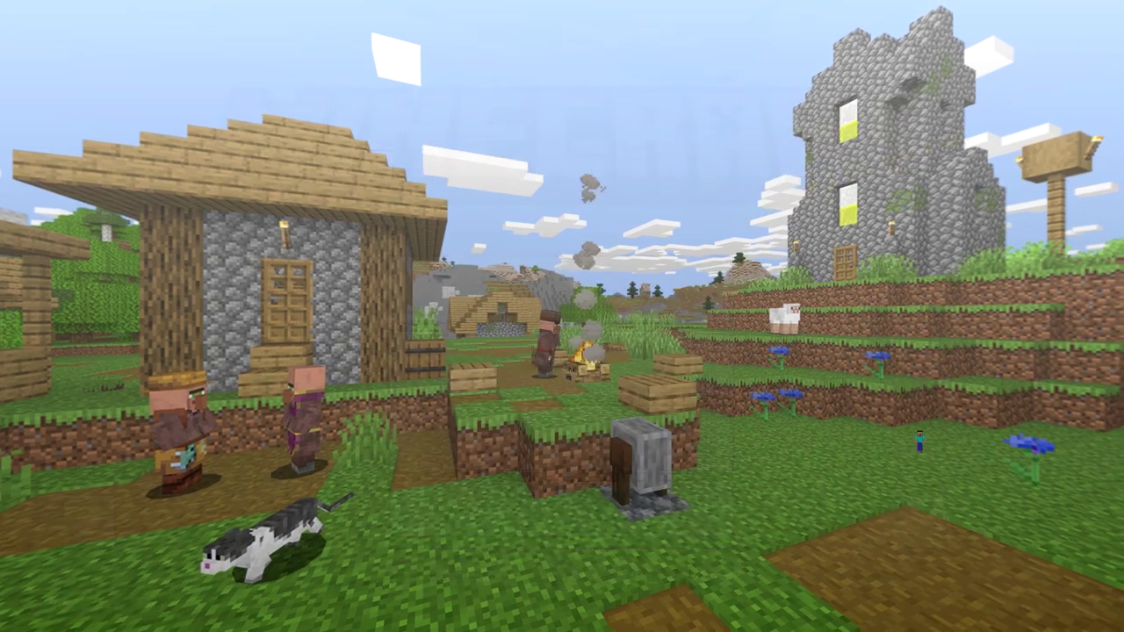
key(Down)
key(Down)
key(Down)
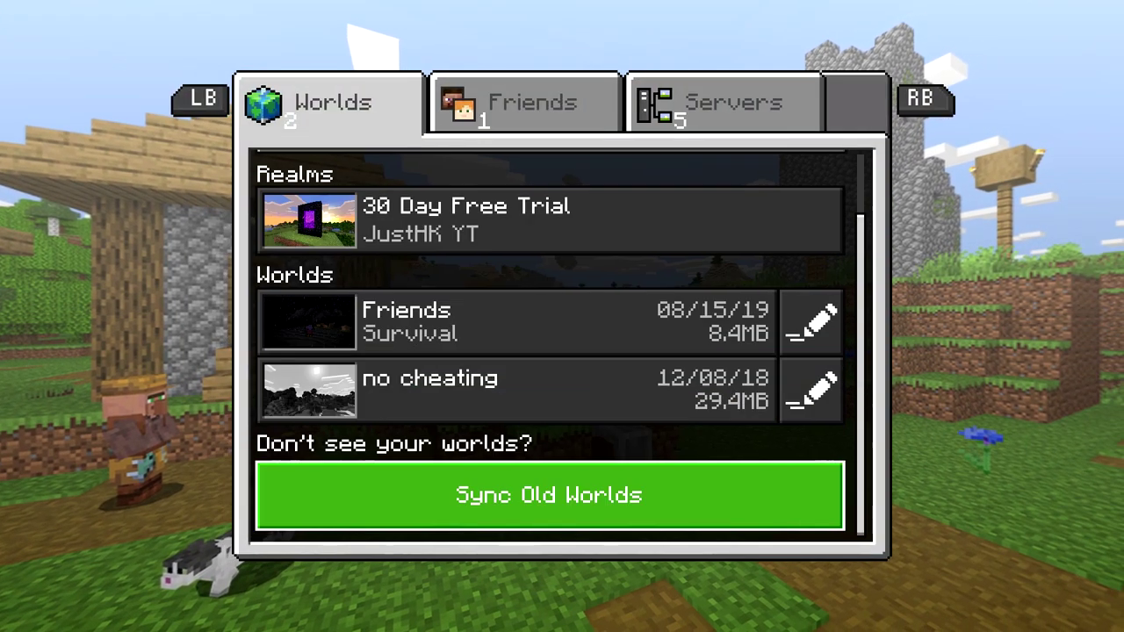
key(Up)
key(Up)
key(Up)
key(Down)
key(Down)
key(Down)
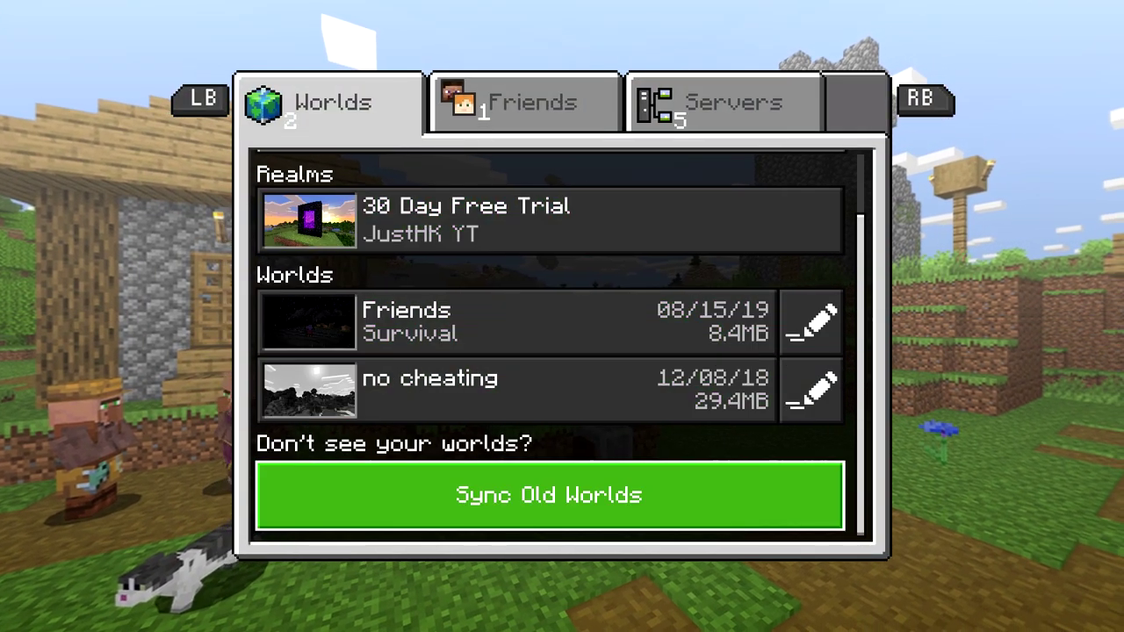
key(Up)
key(Up)
key(Up)
key(Down)
key(Down)
key(Down)
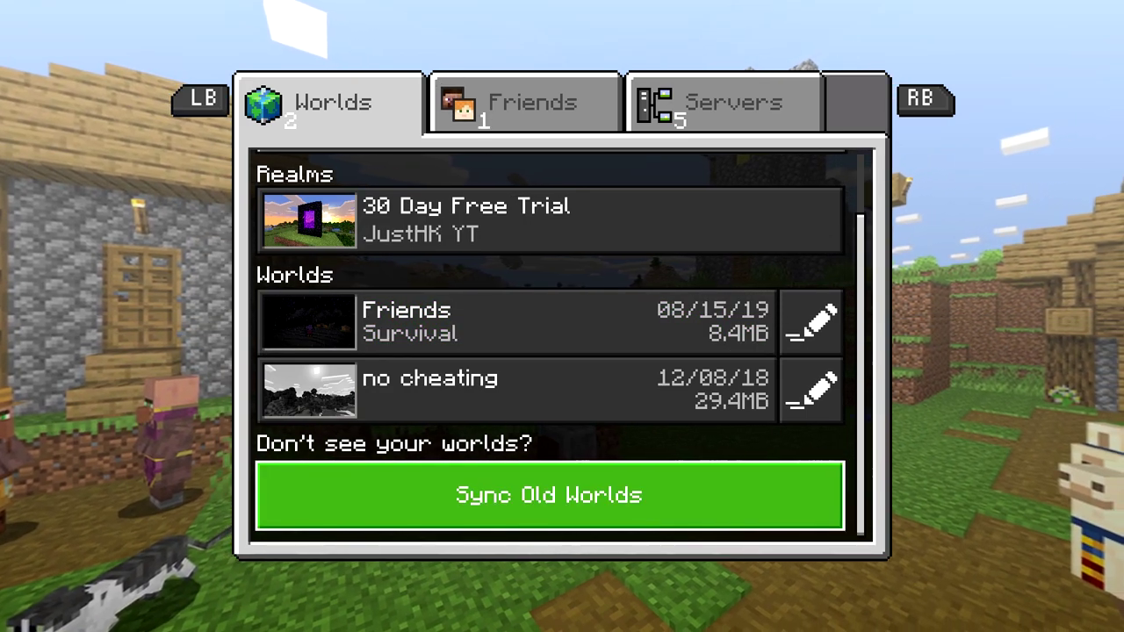
key(Escape)
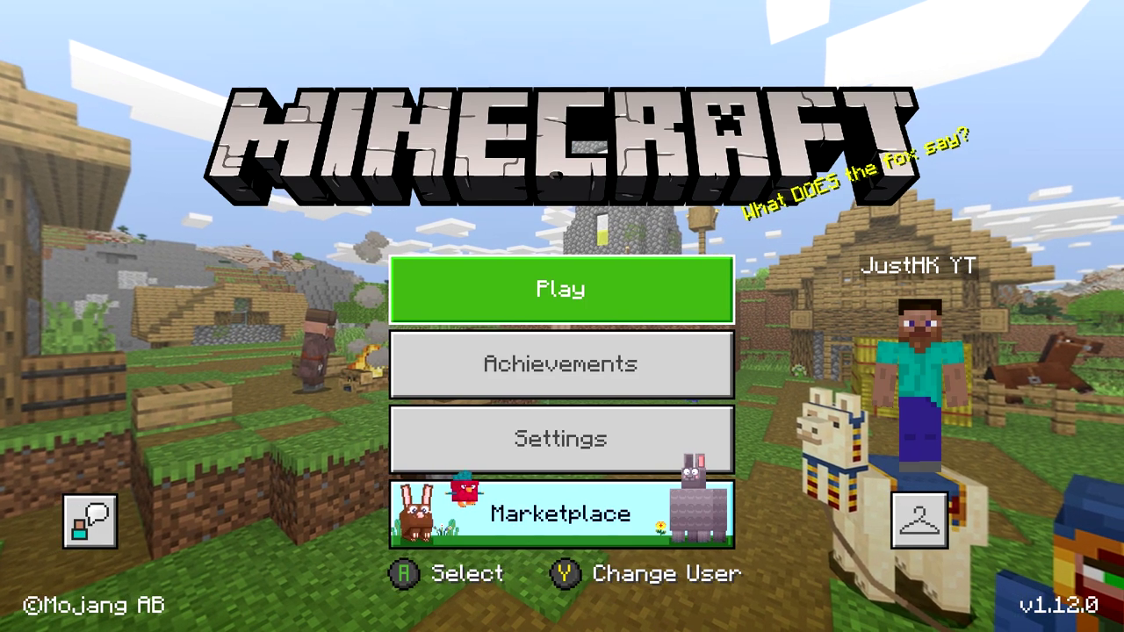
key(super)
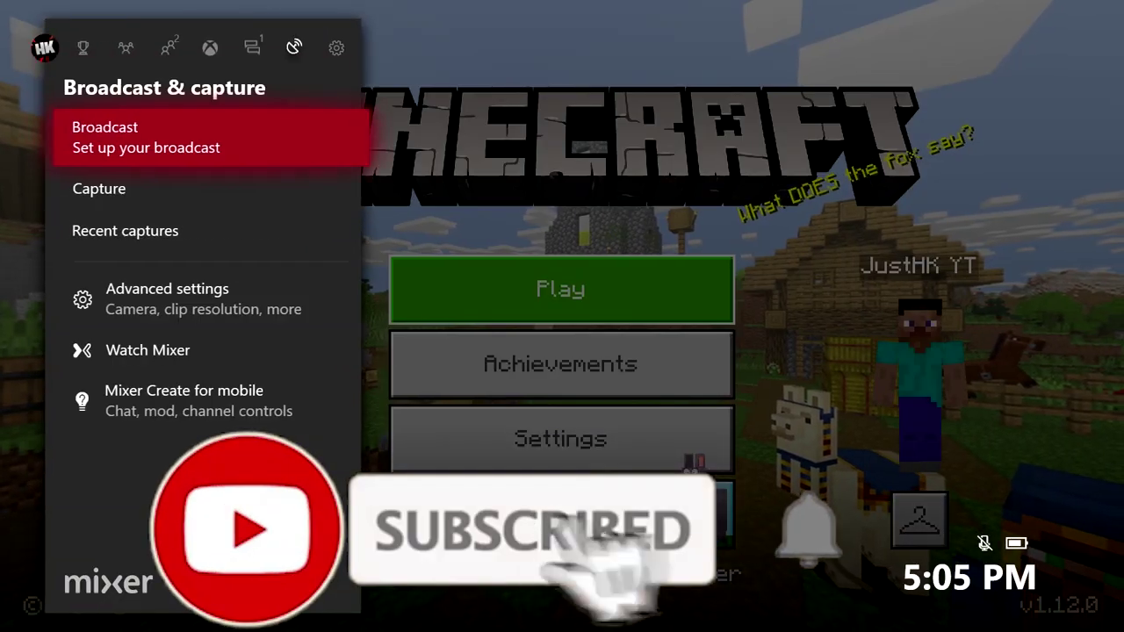
key(Right)
key(Down)
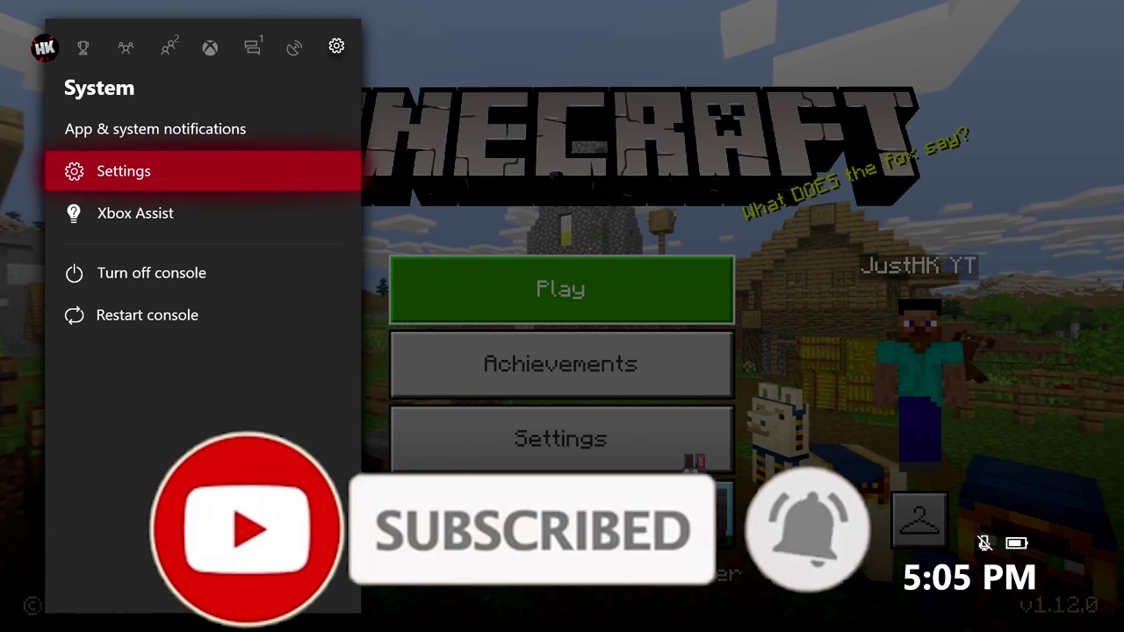
key(Return)
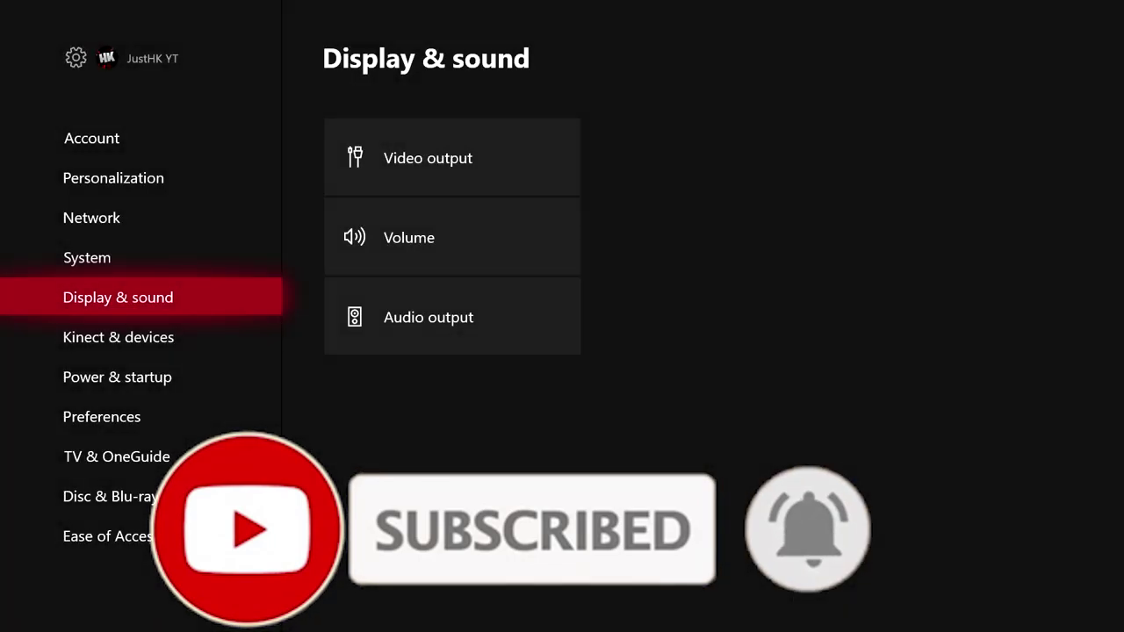
key(Right)
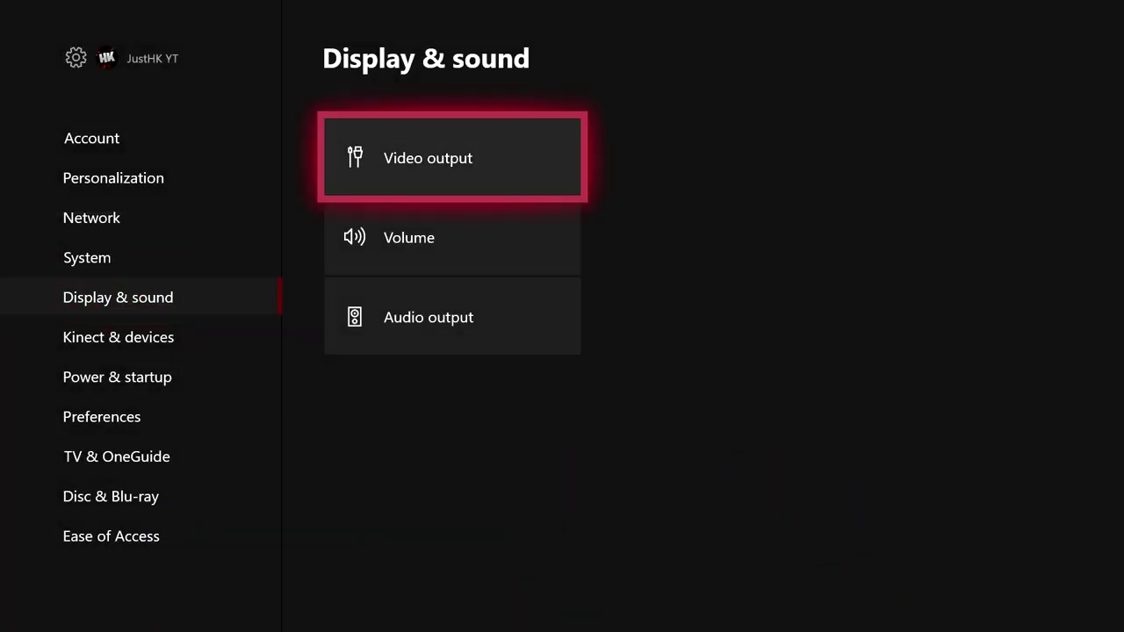
key(Return)
key(Right)
key(Down)
key(Up)
key(Left)
key(Right)
key(Down)
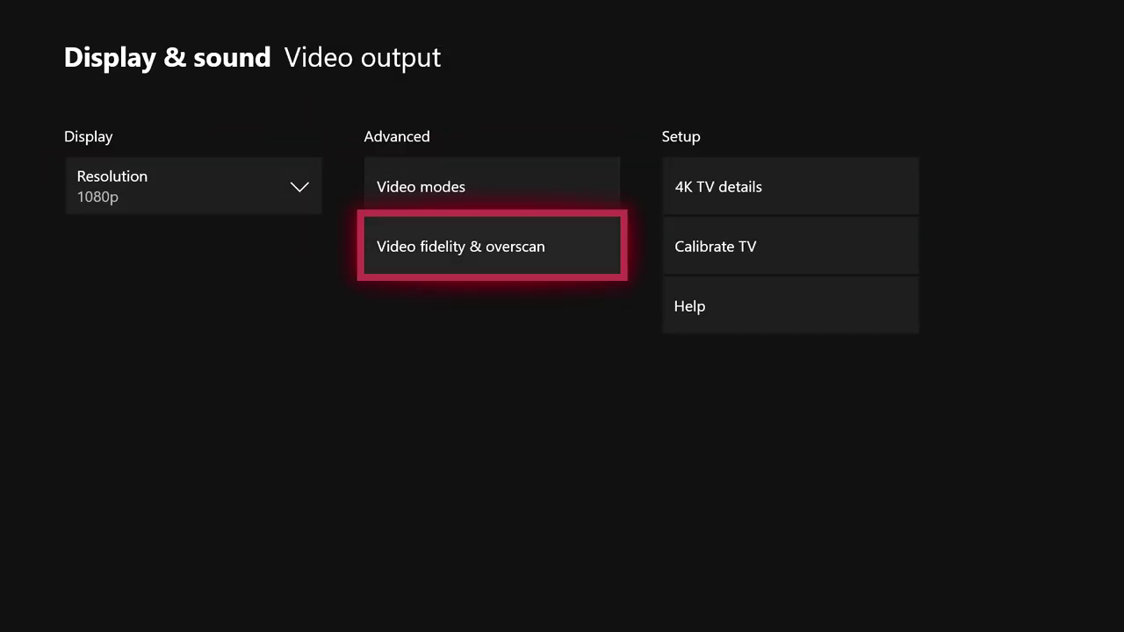
key(Return)
key(Right)
key(Right)
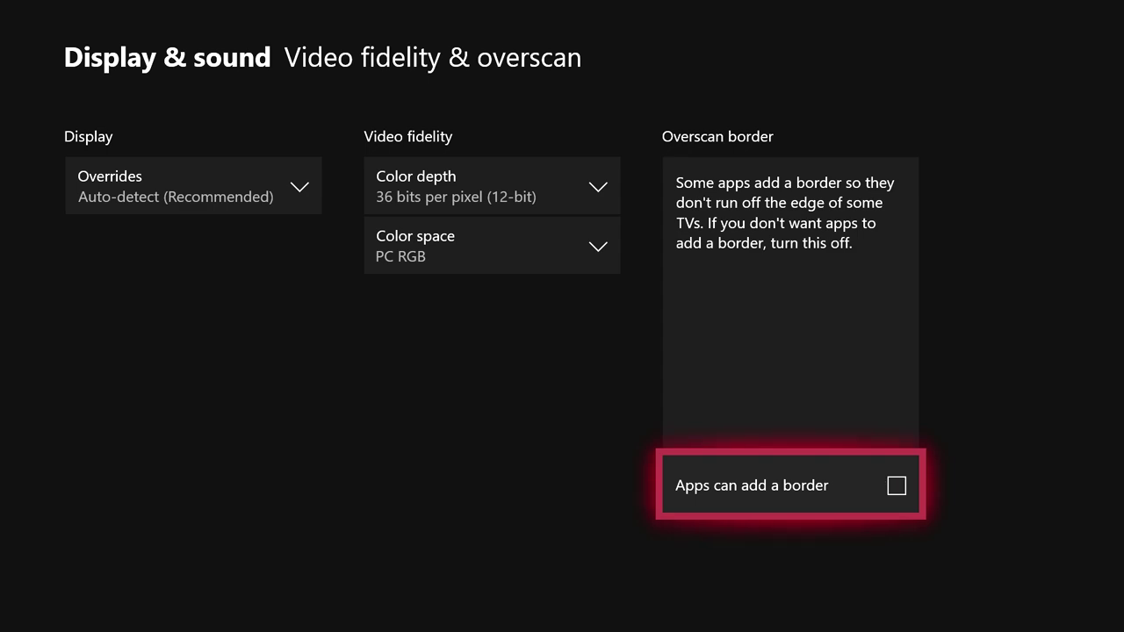
key(Escape)
key(Escape)
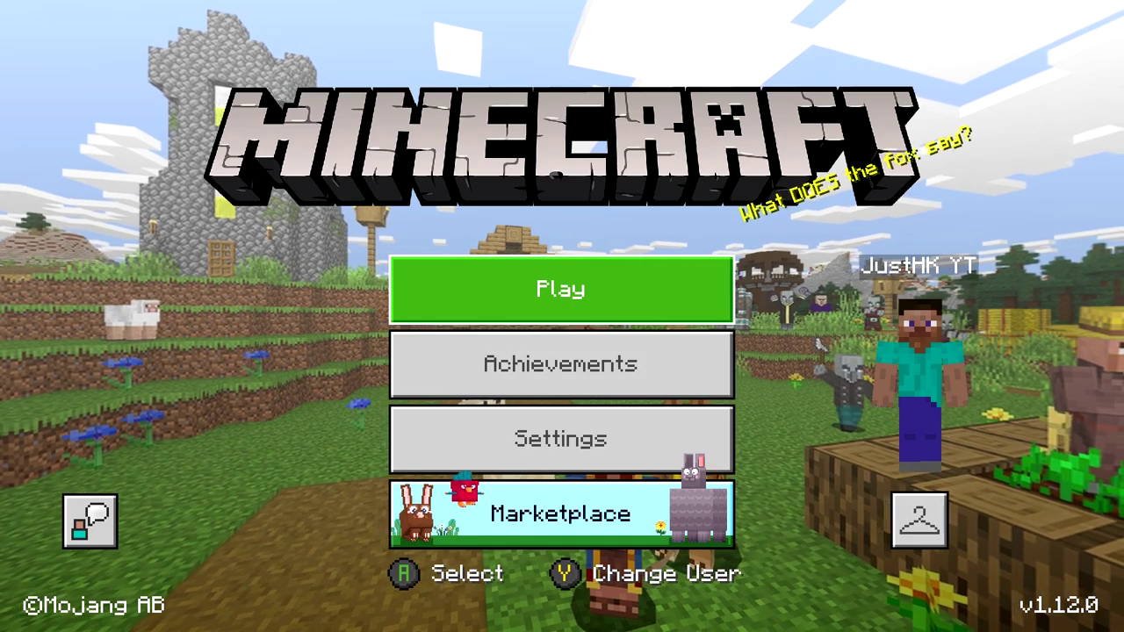
- Quit Minecraft from the Xbox guide's options menu
key(super)
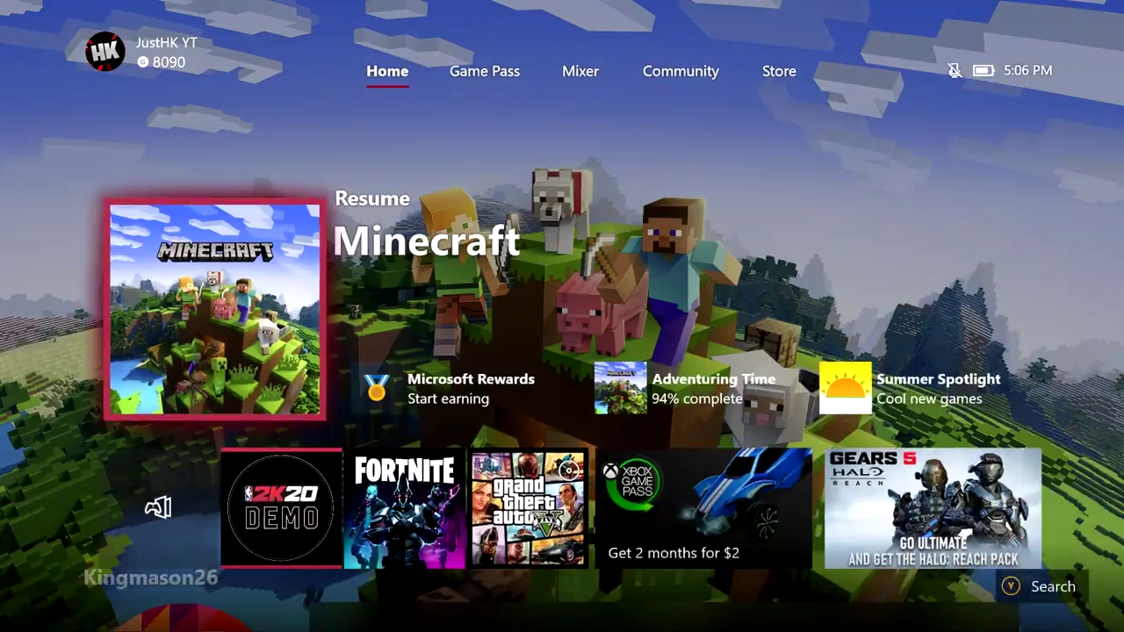
key(Menu)
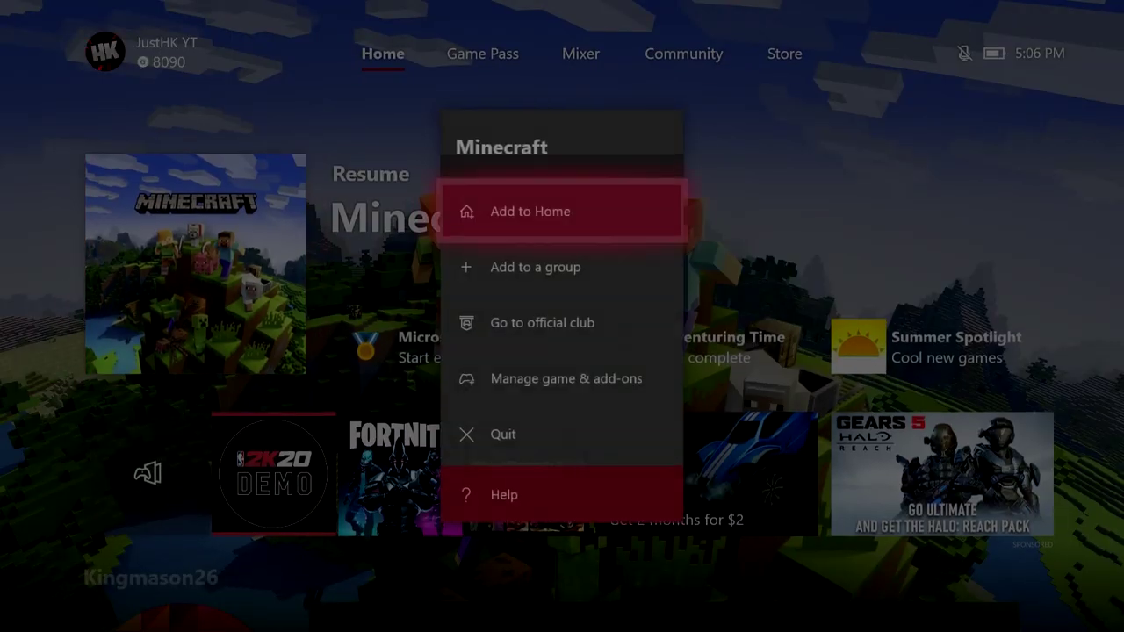
key(Down)
key(Down)
key(Down)
key(Down)
key(Return)
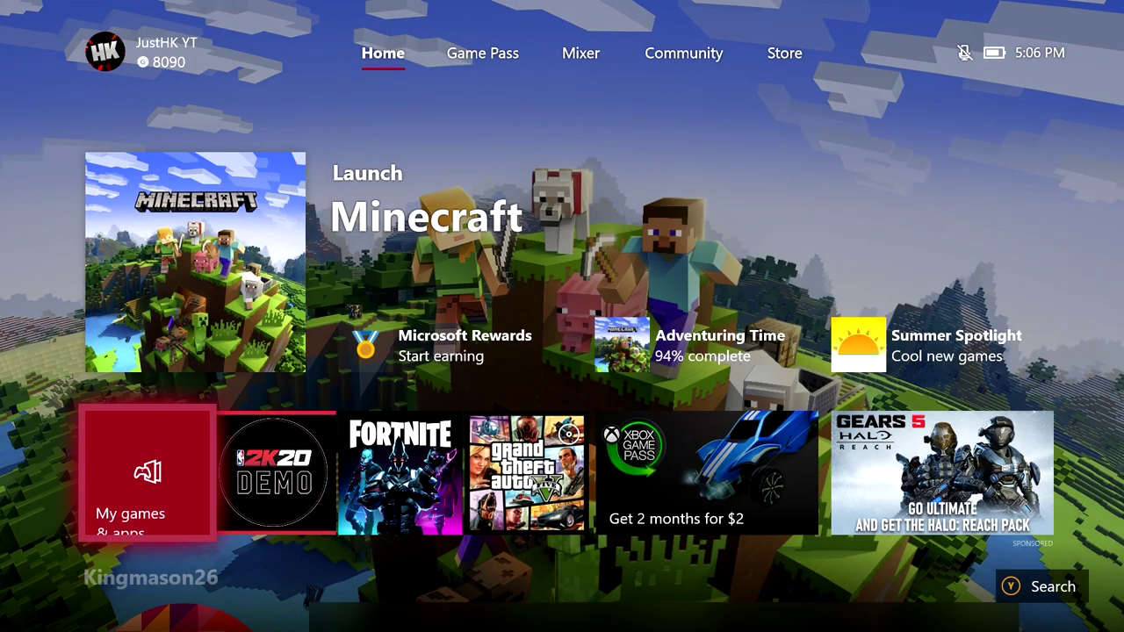
- Open the installed apps list in My games & apps and move toward Cortana and Microsoft Edge
key(Return)
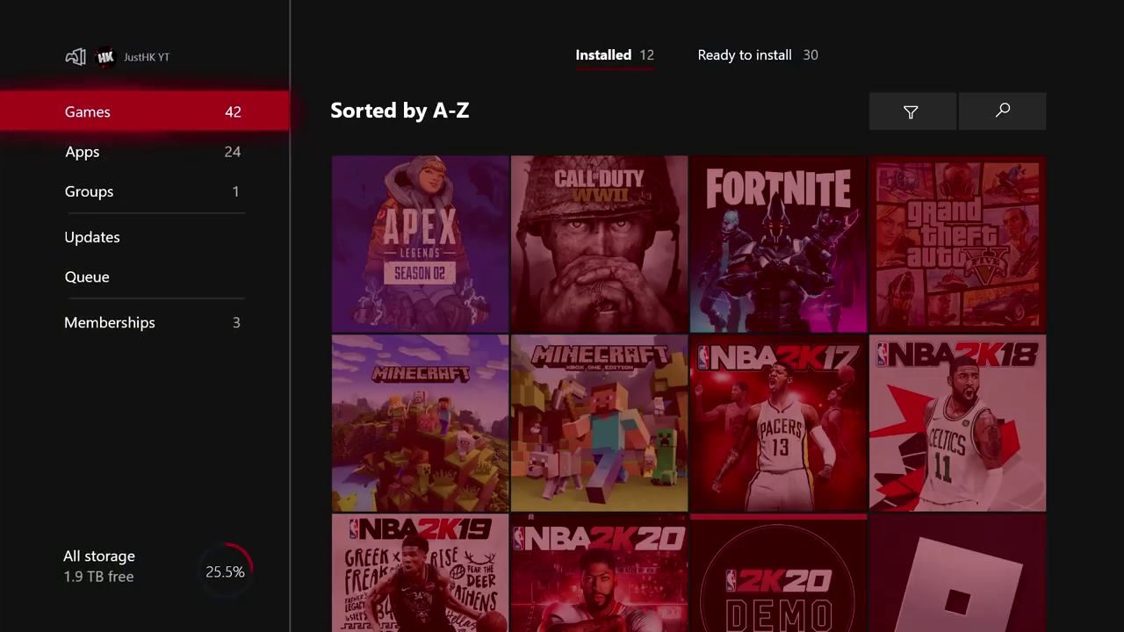
key(Down)
key(Right)
key(Right)
key(Right)
key(Right)
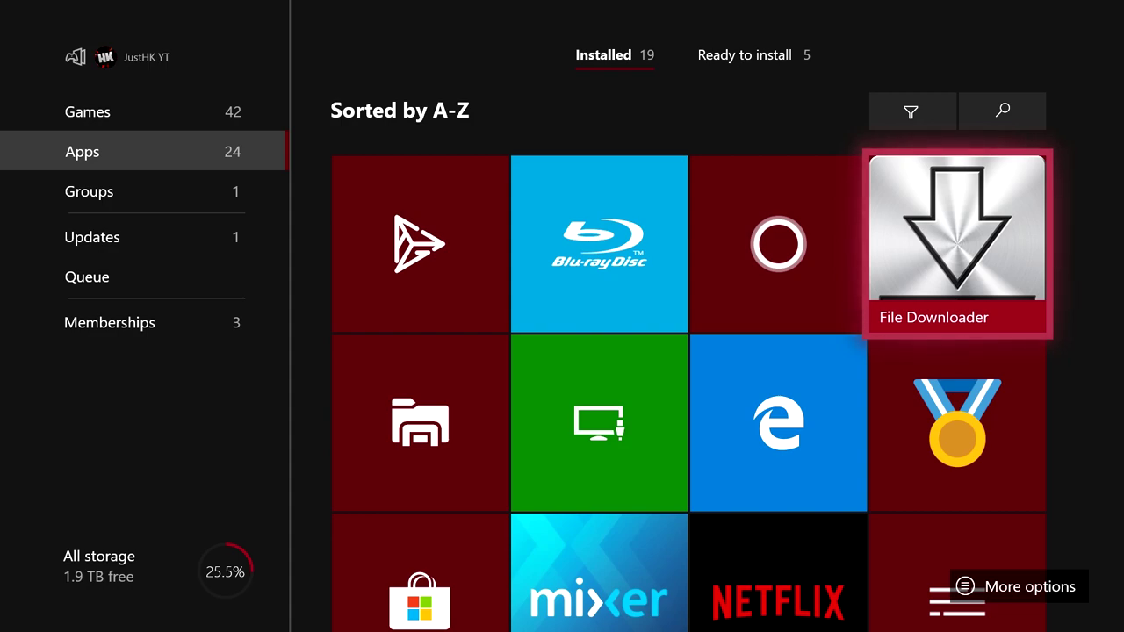
key(Left)
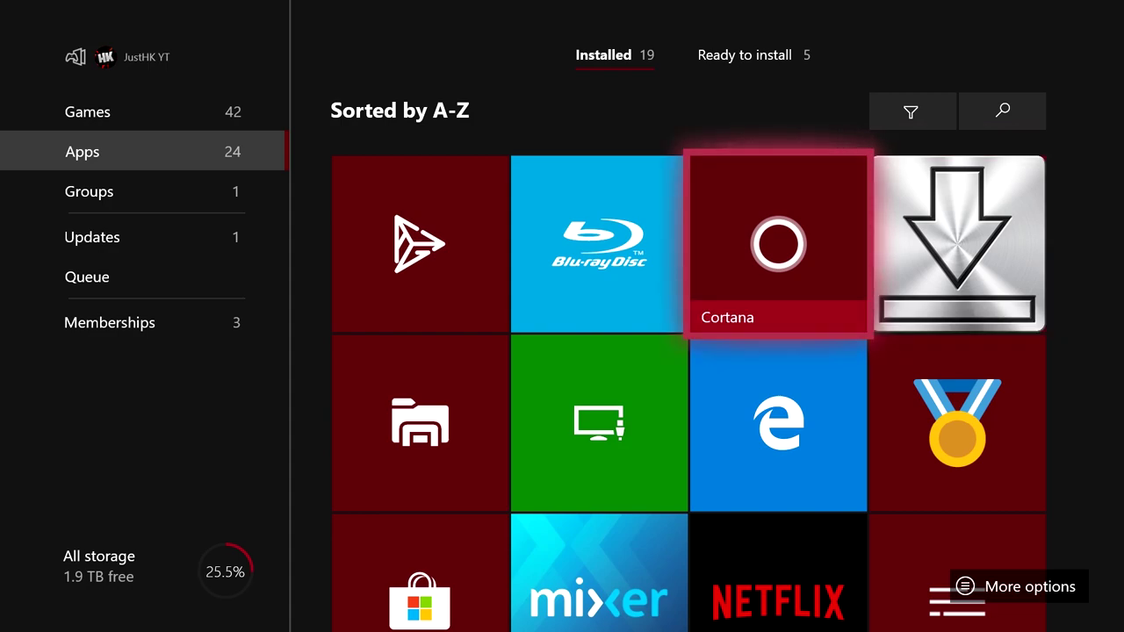
key(Down)
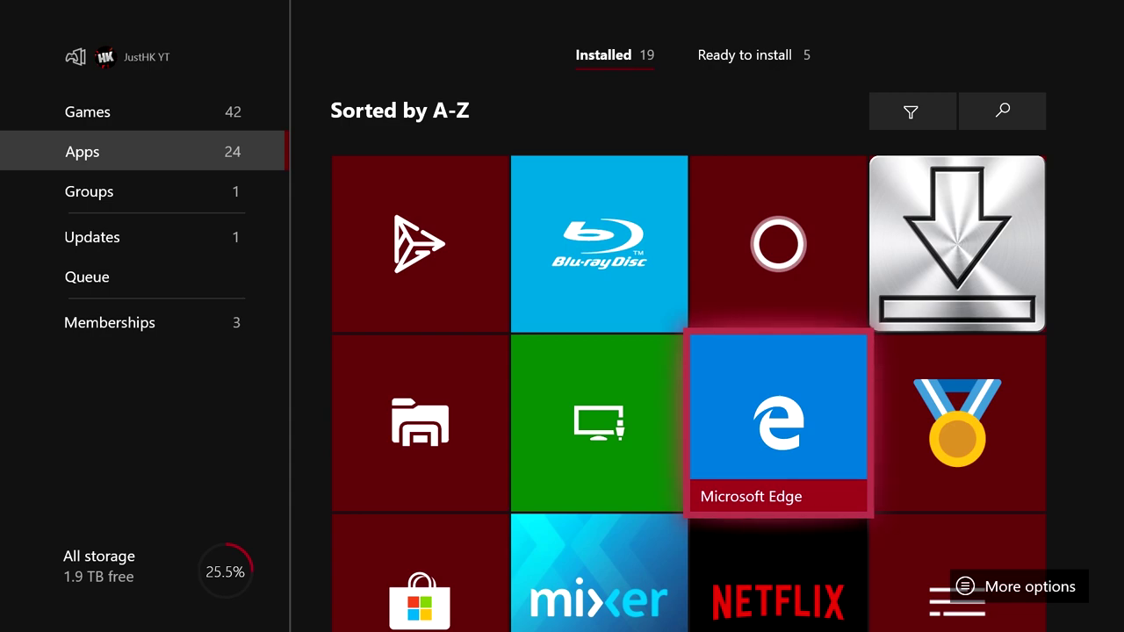
key(Left)
key(Down)
key(Down)
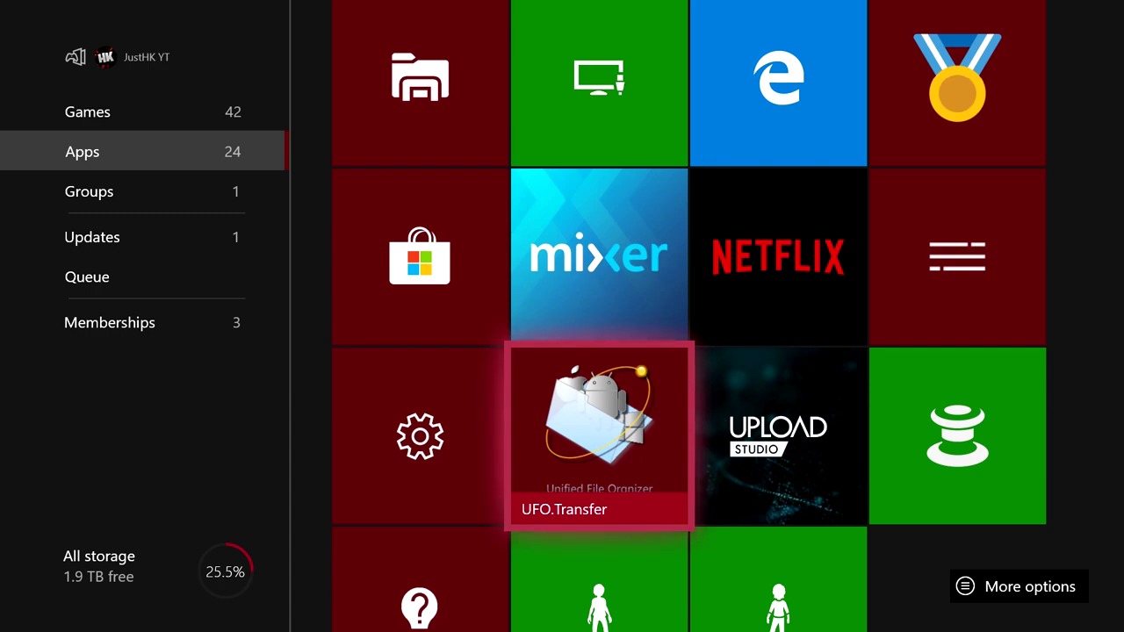
- Browse across the app grid and bring focus back to the Microsoft Edge tile
key(Up)
key(Up)
key(Up)
key(Right)
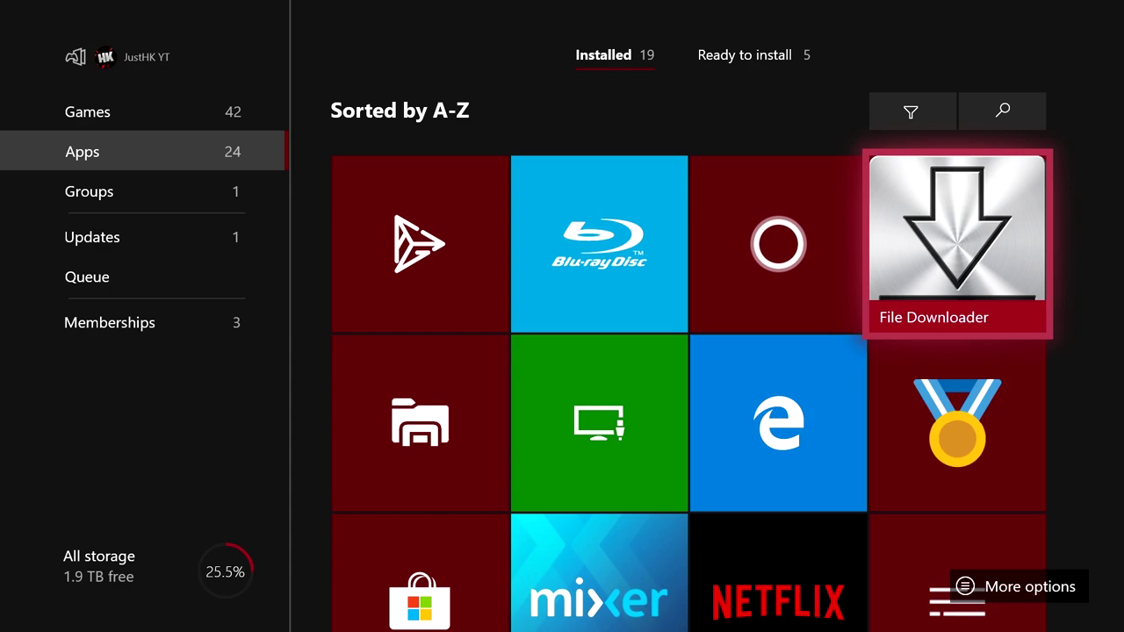
key(Left)
key(Down)
key(Left)
key(Down)
key(Down)
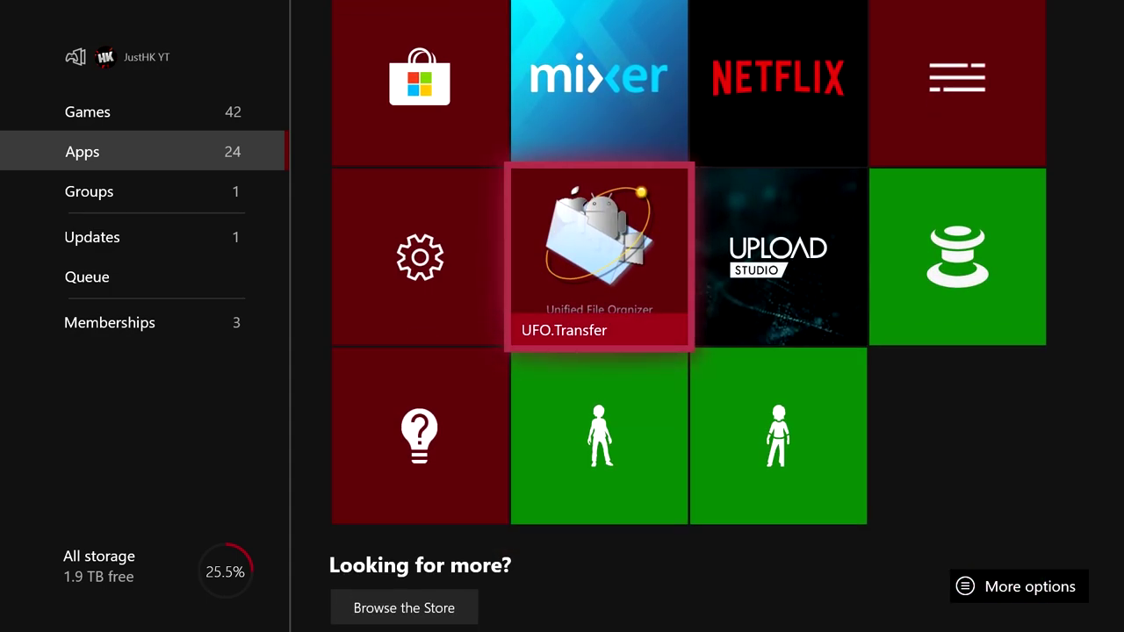
key(Up)
key(Up)
key(Up)
key(Right)
key(Down)
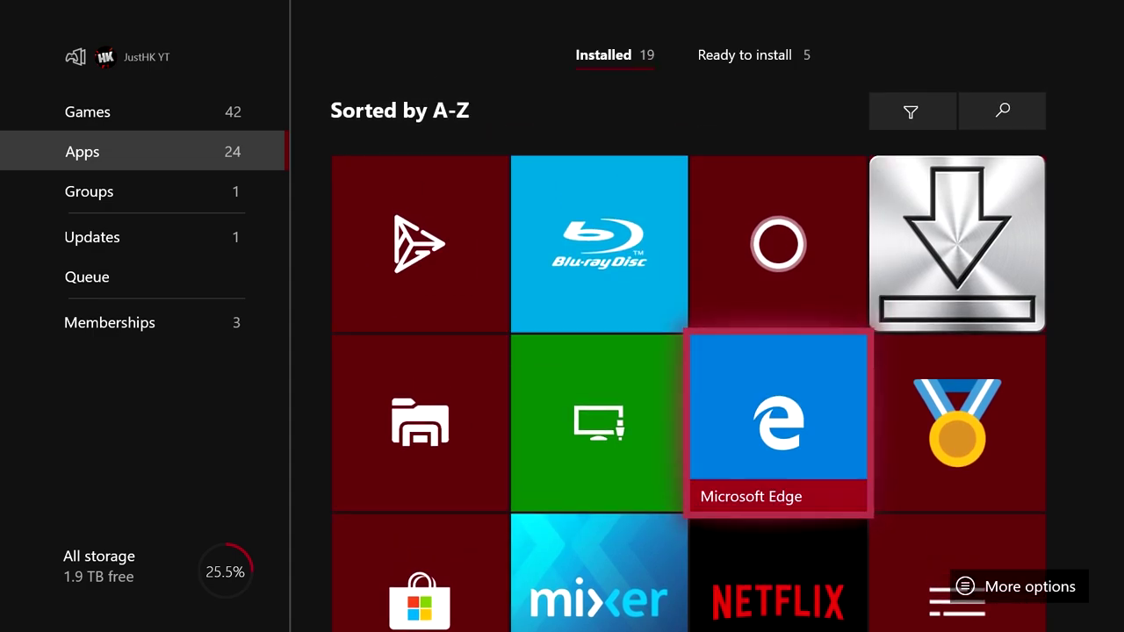
- Launch Microsoft Edge, which shows the mcpedl Skyblock PE Survival page
key(Return)
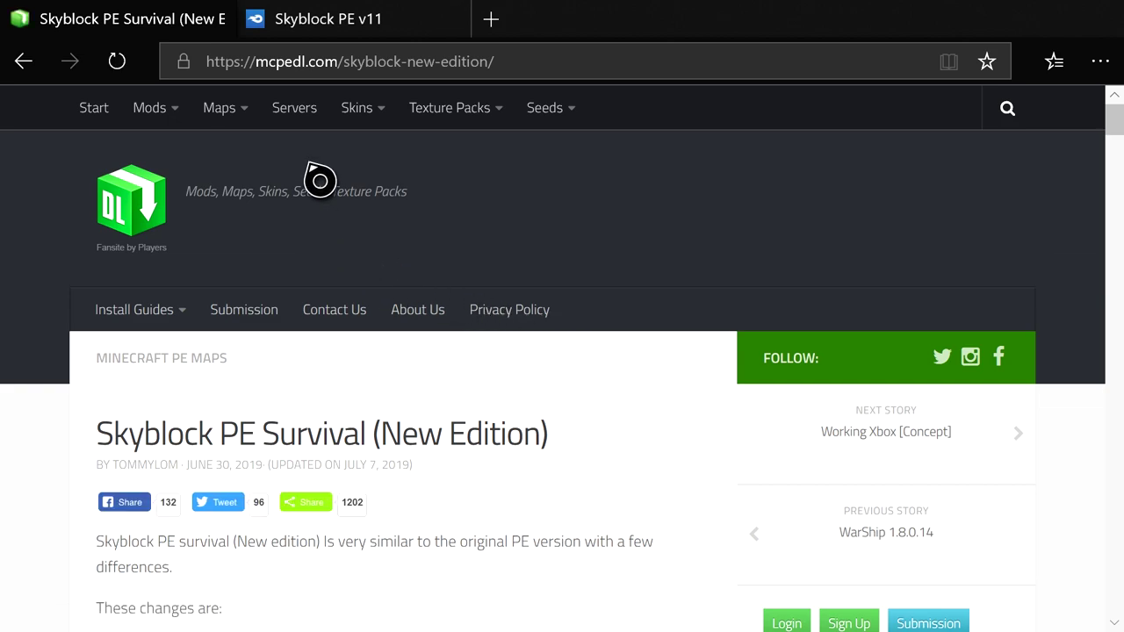
scroll(255, 211, down, 3)
scroll(248, 180, up, 4)
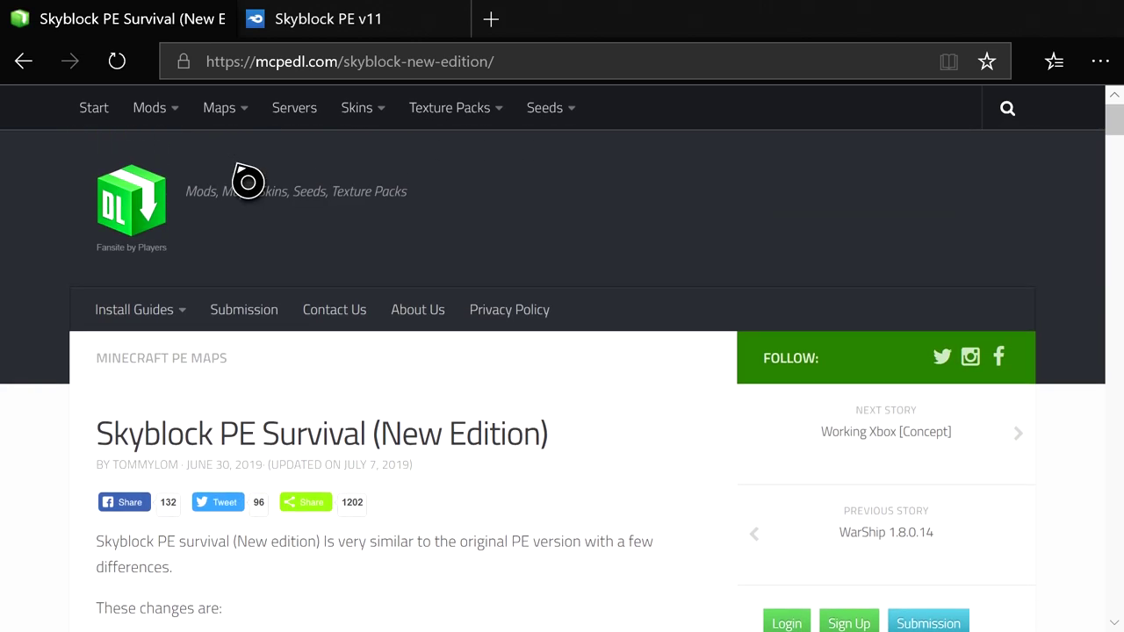
- Inspect the page address bar and the site's Mods and Maps menus
click(625, 77)
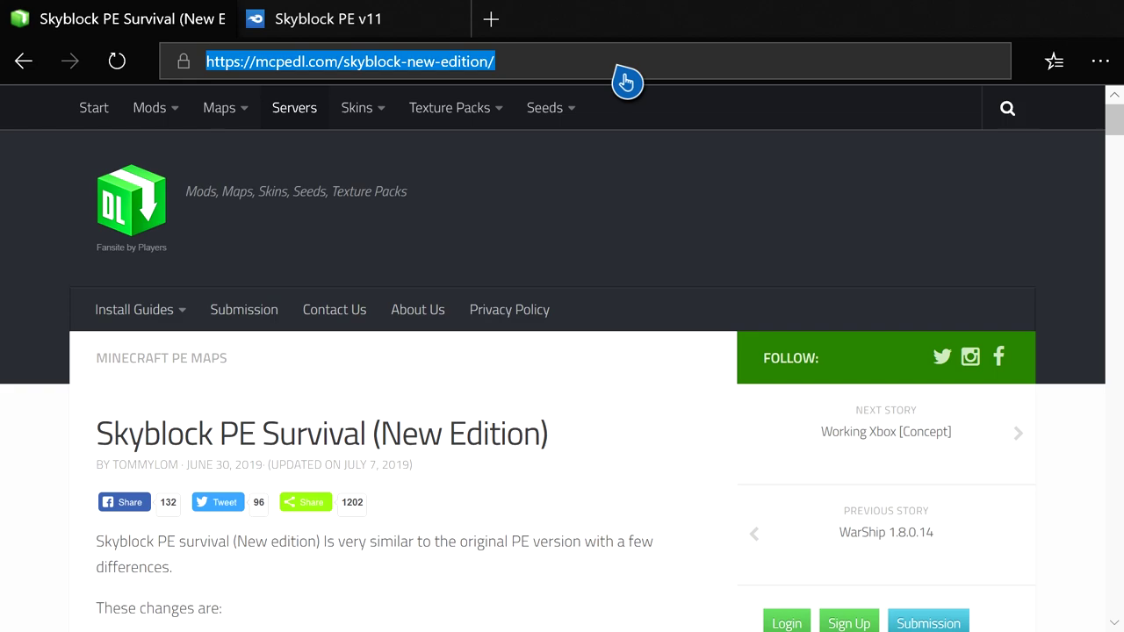
click(620, 169)
mouse_move(243, 136)
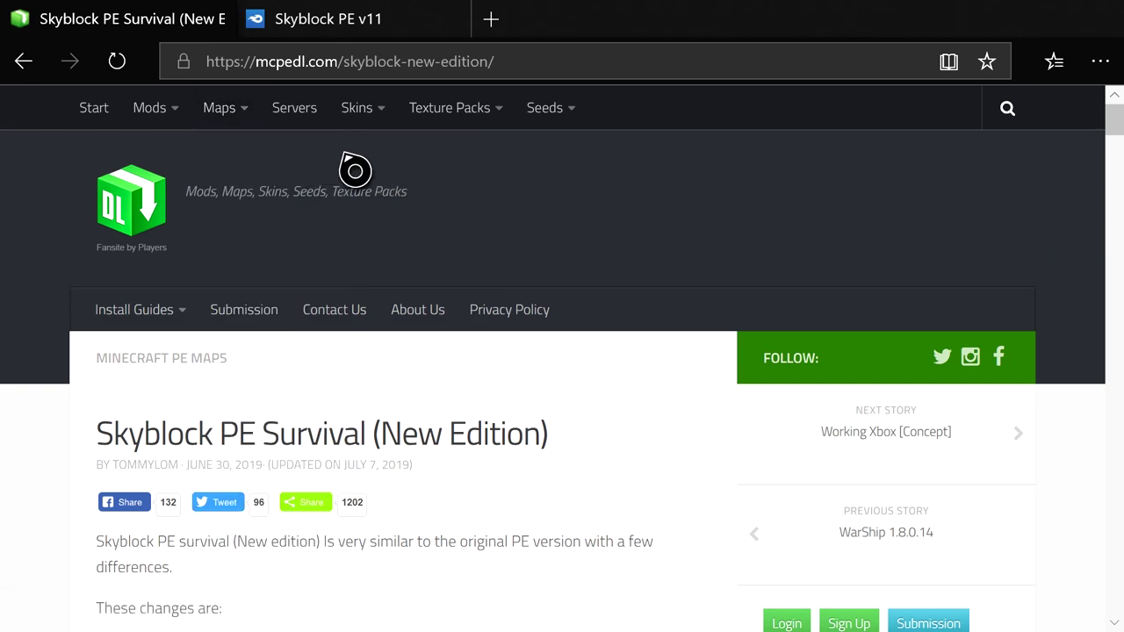
mouse_move(150, 107)
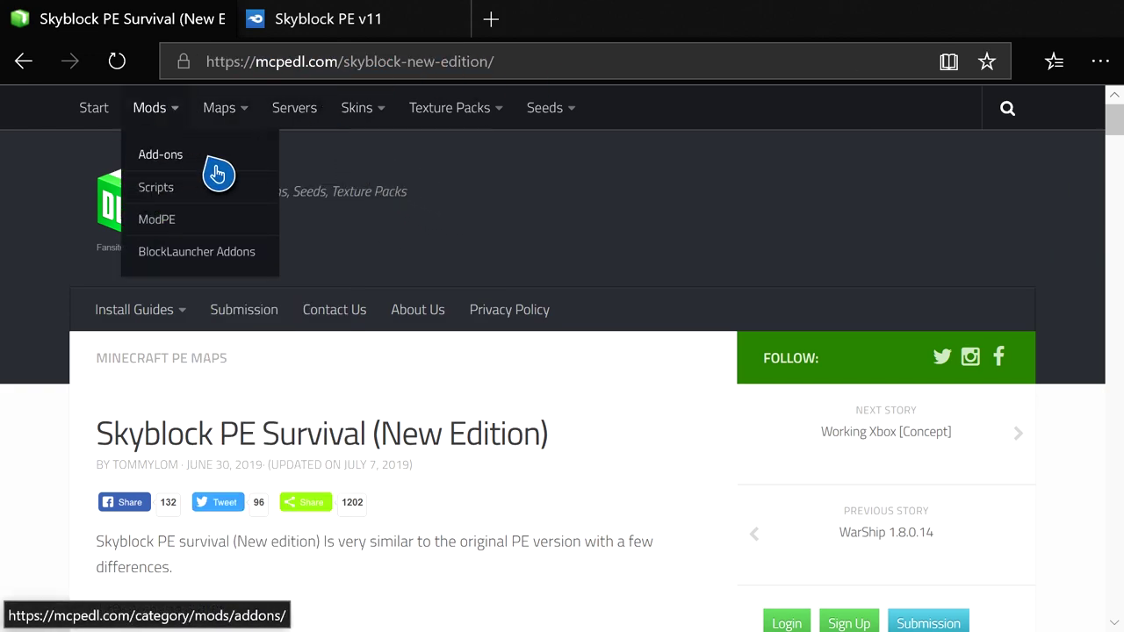
click(620, 78)
click(726, 78)
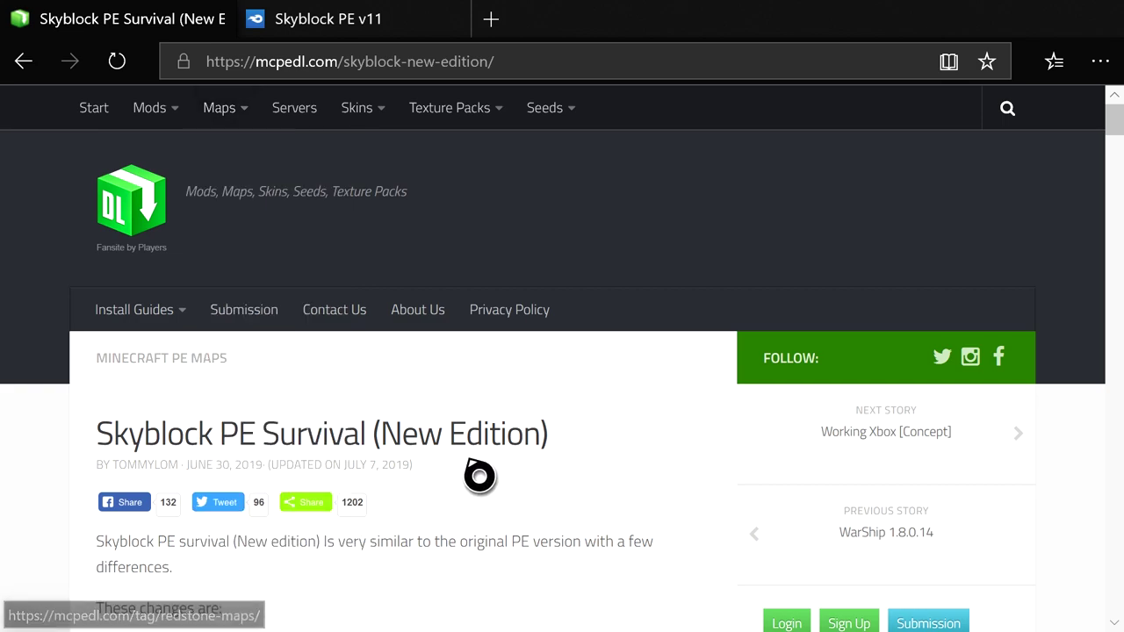
- Skim the article, then open and dismiss the site's search box
scroll(480, 419, down, 1)
scroll(480, 418, down, 1)
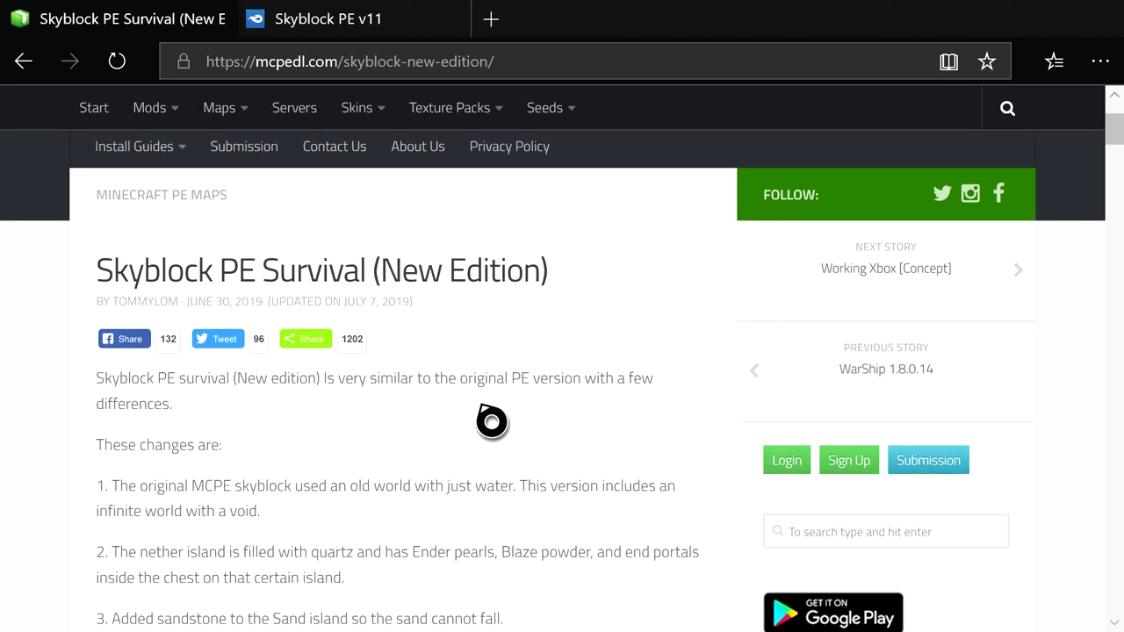
scroll(487, 420, up, 2)
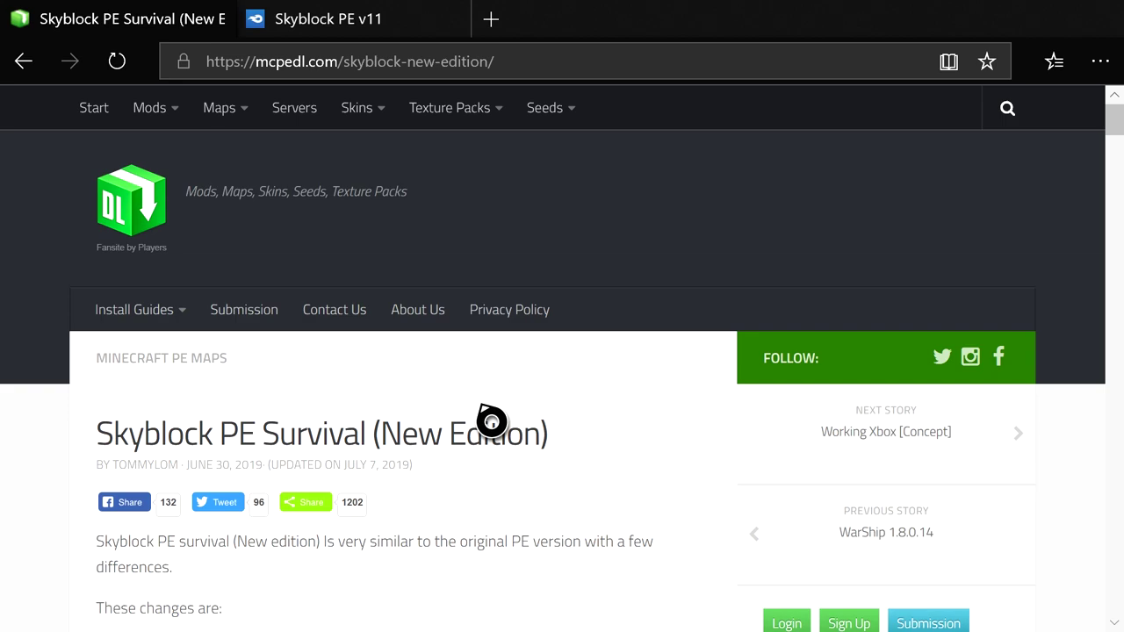
scroll(490, 413, down, 1)
scroll(492, 399, up, 2)
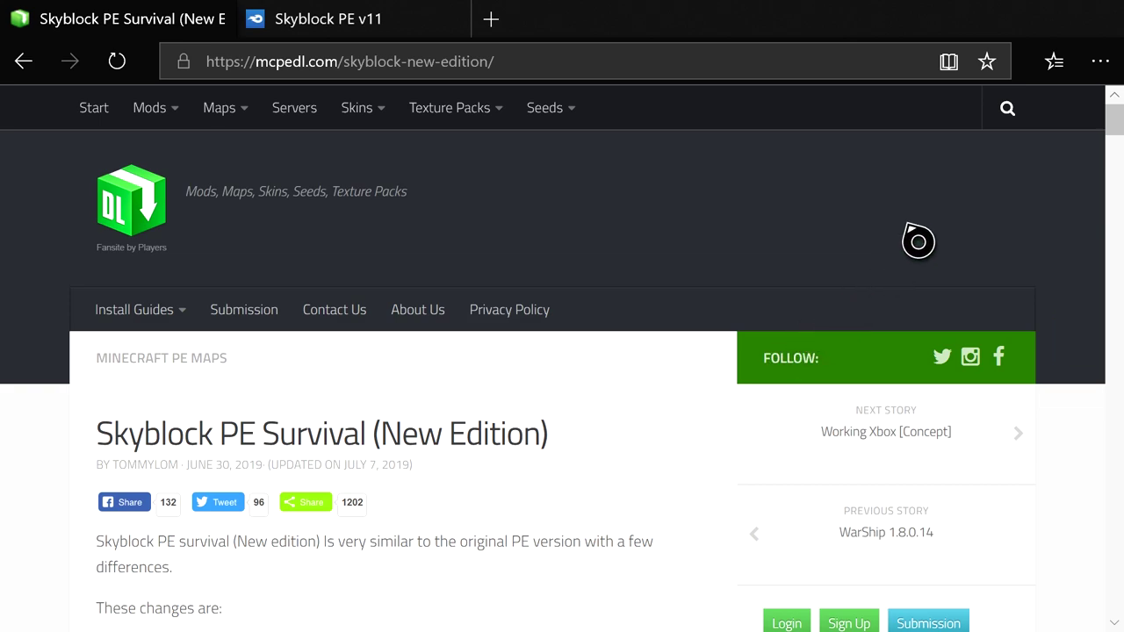
click(1010, 111)
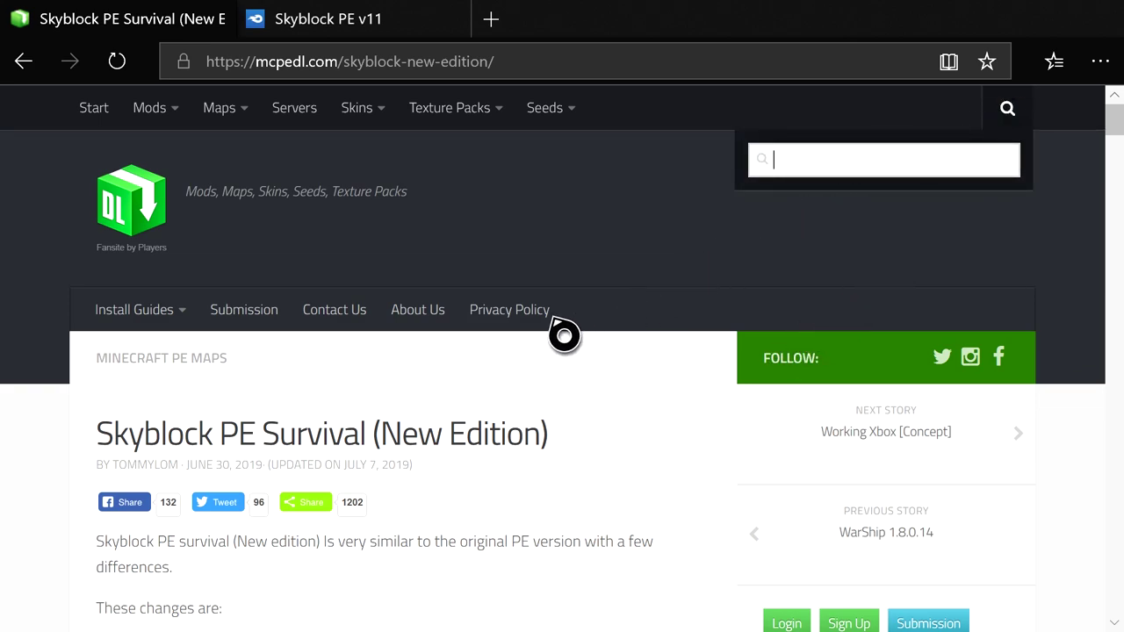
click(506, 396)
- Scroll past the challenge list to the Skyblock PE 1.1 .zip and .mcworld download links
scroll(505, 396, down, 3)
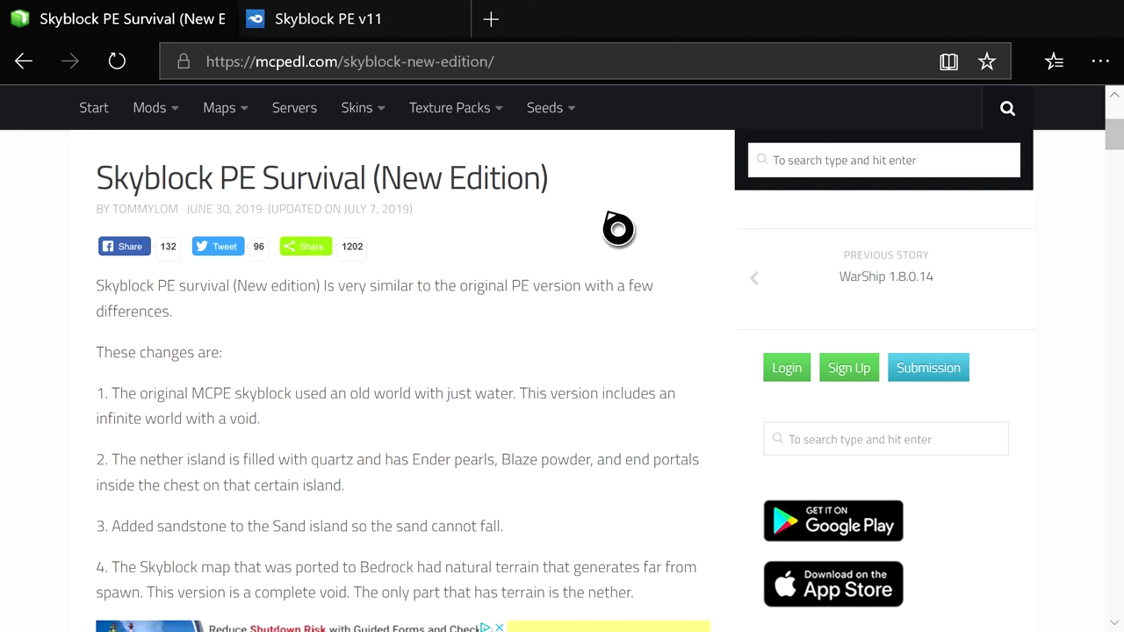
scroll(598, 229, down, 2)
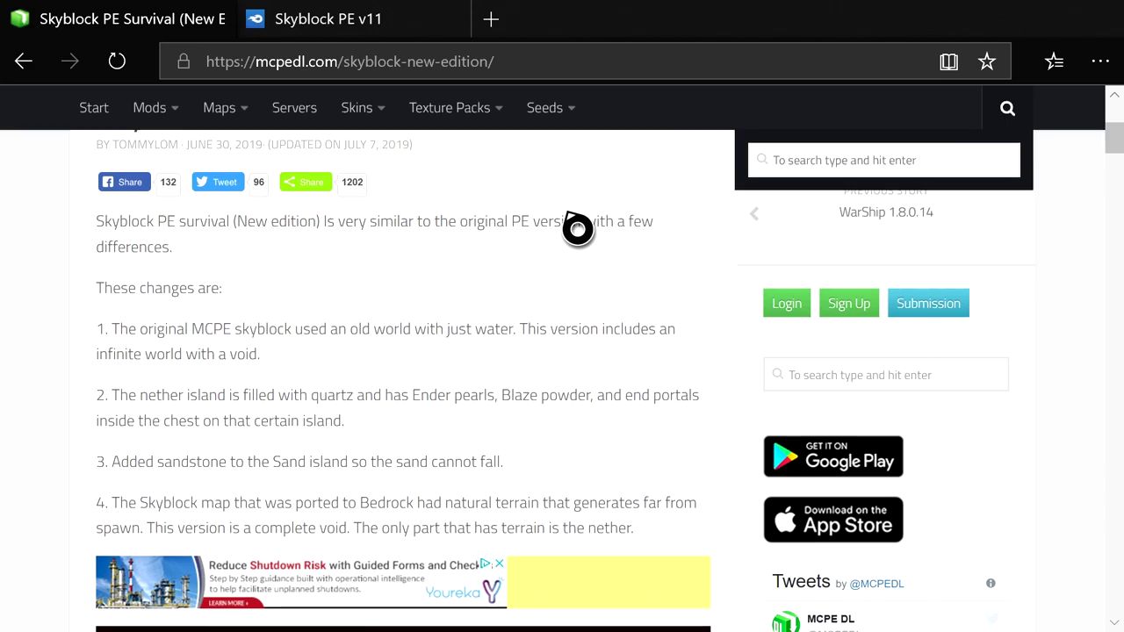
scroll(527, 229, up, 3)
scroll(480, 228, down, 2)
scroll(481, 228, down, 5)
scroll(481, 228, up, 3)
scroll(480, 228, down, 3)
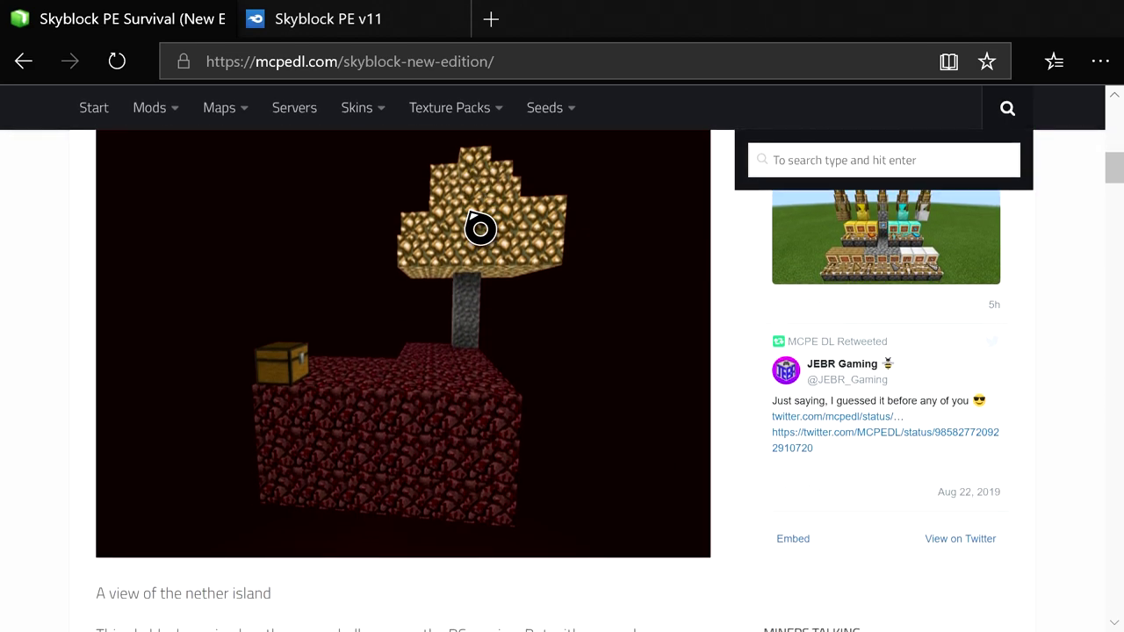
scroll(481, 228, up, 3)
scroll(480, 228, down, 5)
scroll(481, 228, down, 15)
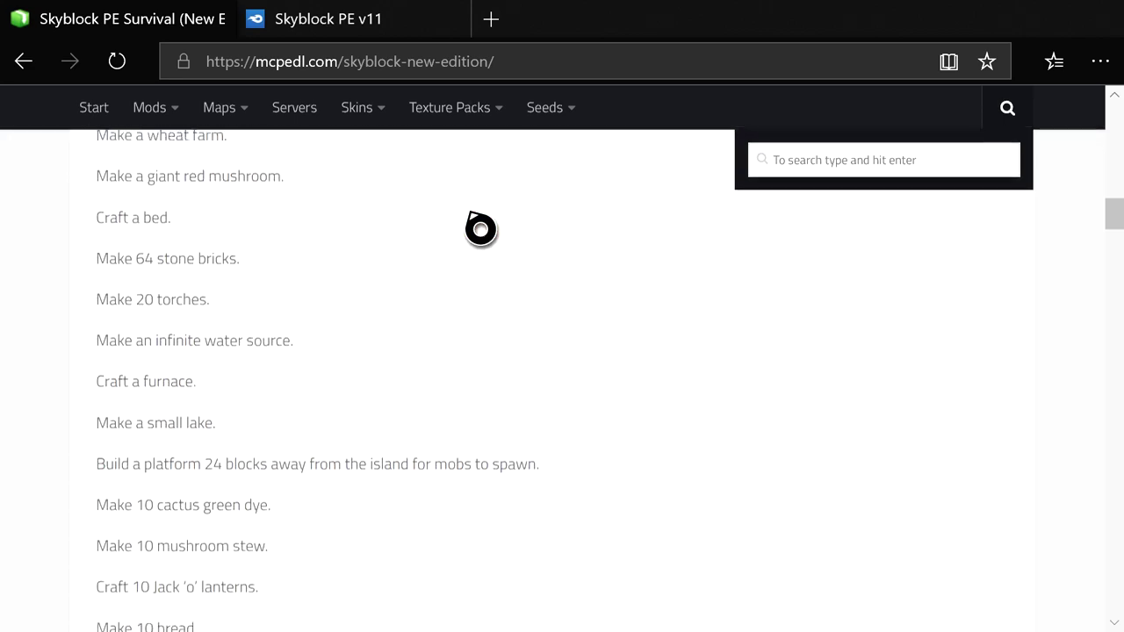
scroll(480, 228, down, 16)
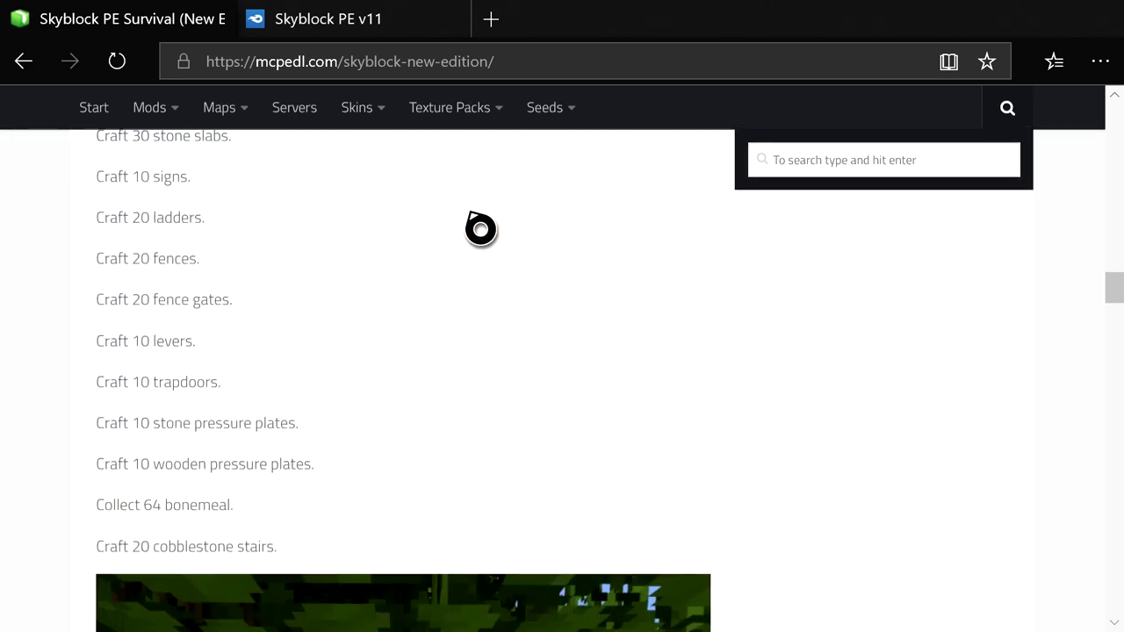
scroll(480, 229, down, 3)
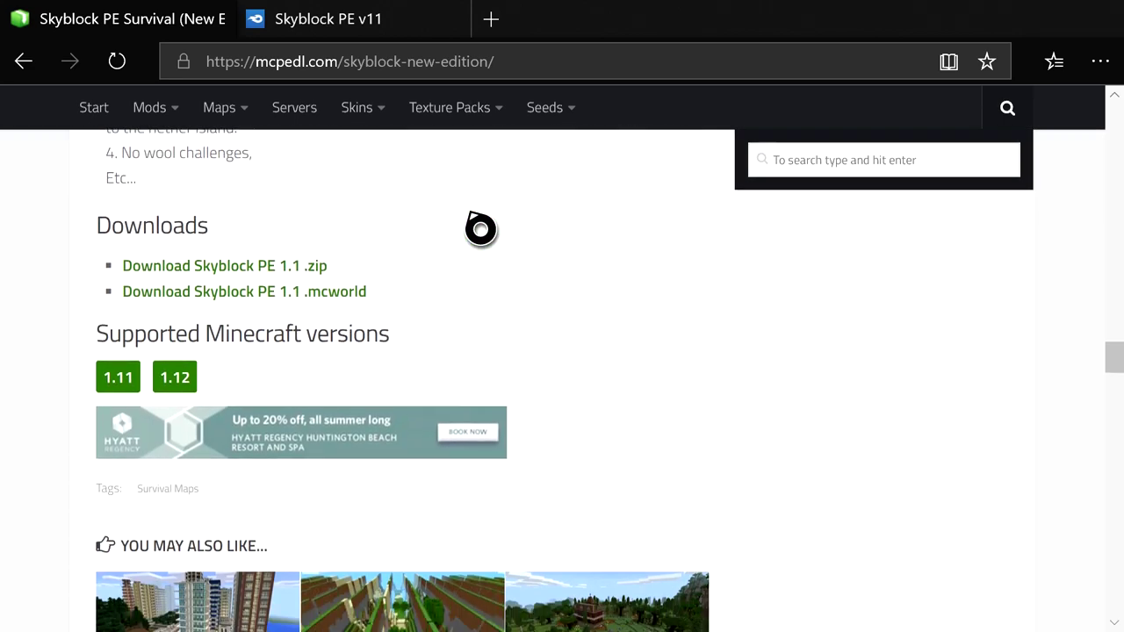